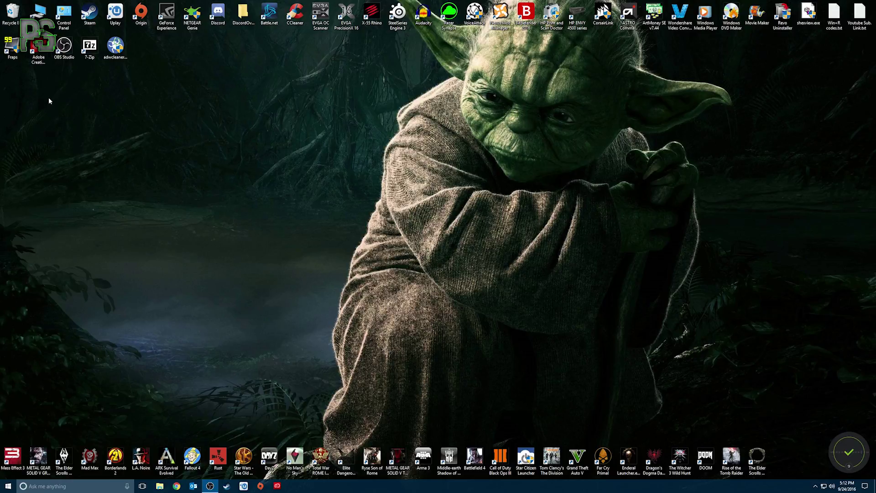
Launch GeForce Experience, optimize DOOM Vulkan, and check the Drivers page for Game Ready 372.90.
double_click(171, 19)
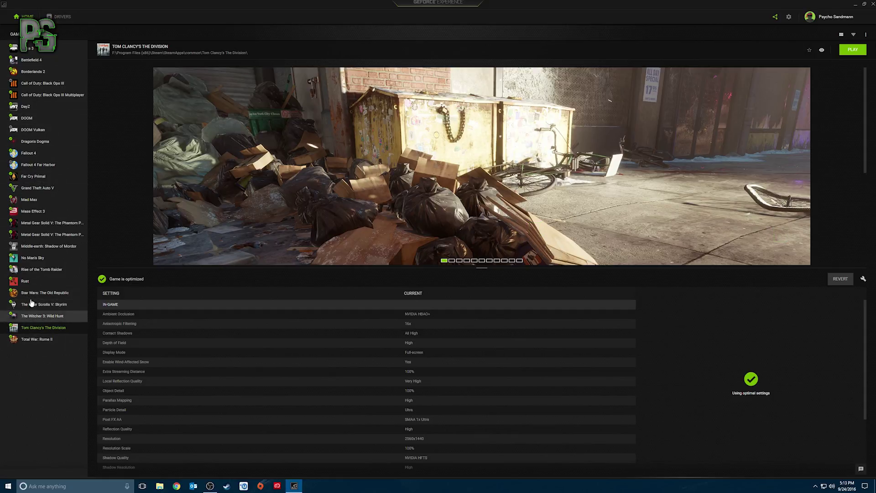
click(34, 246)
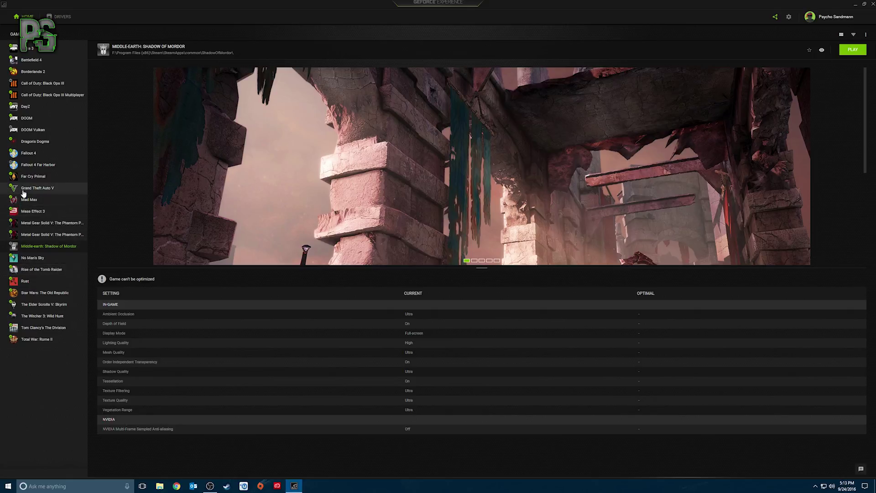
click(50, 129)
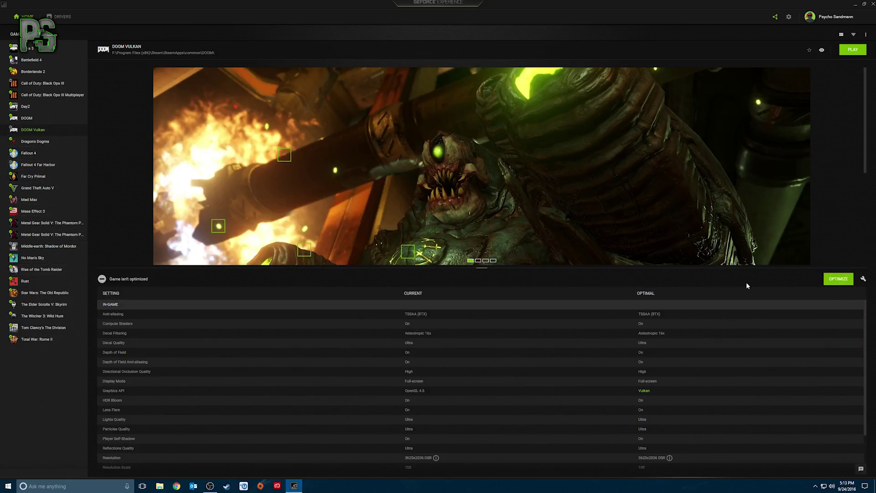
click(840, 277)
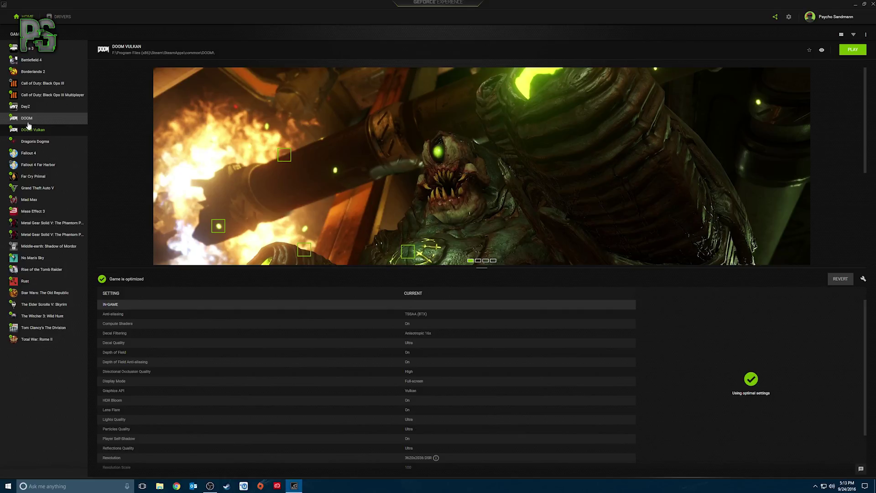
click(63, 17)
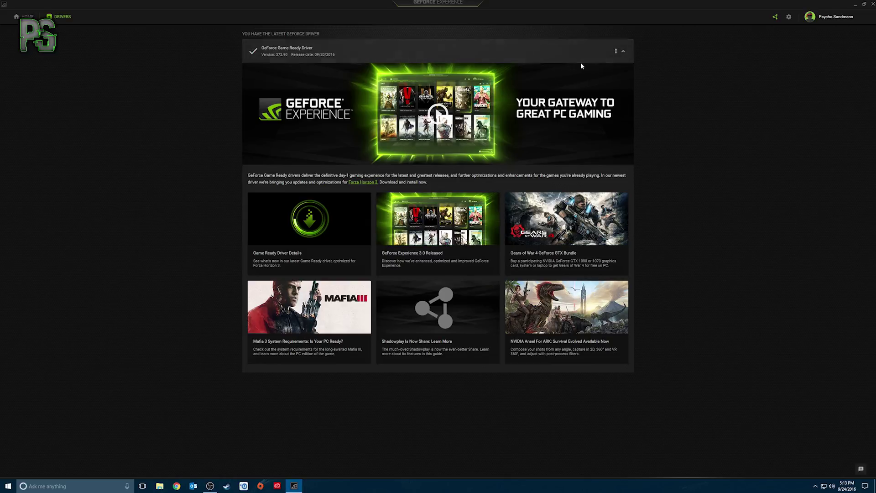
click(616, 51)
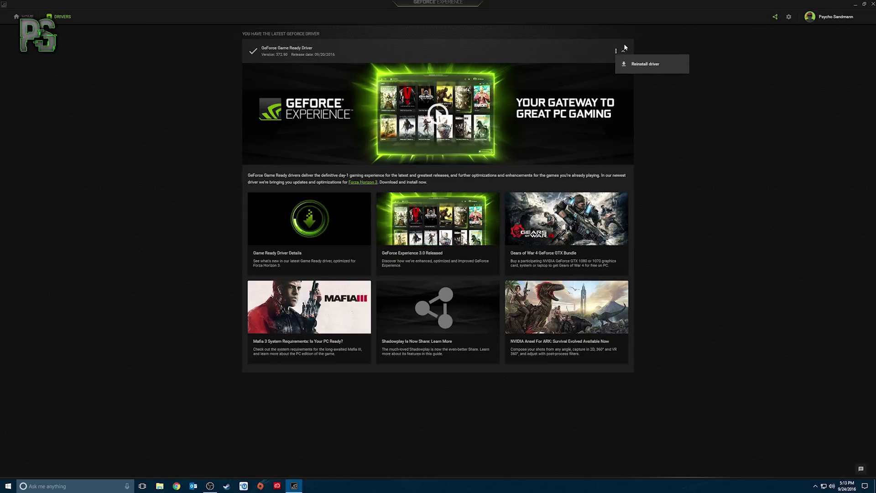
click(616, 52)
click(625, 52)
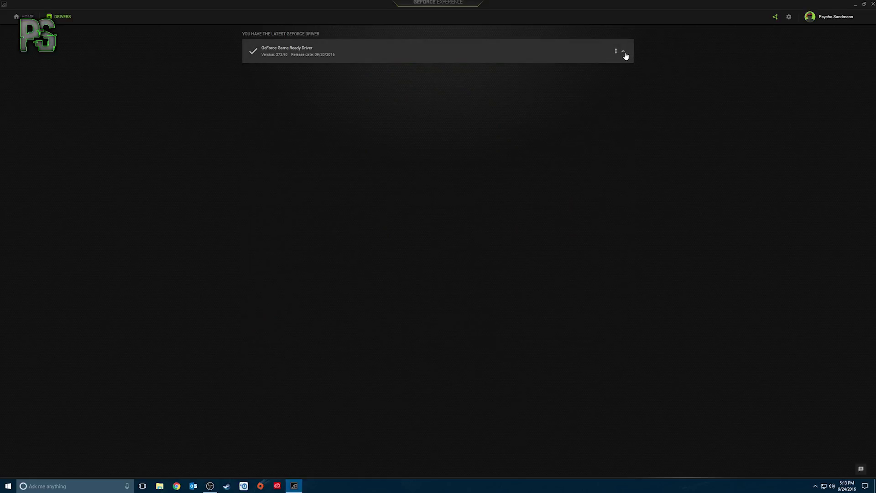
click(624, 53)
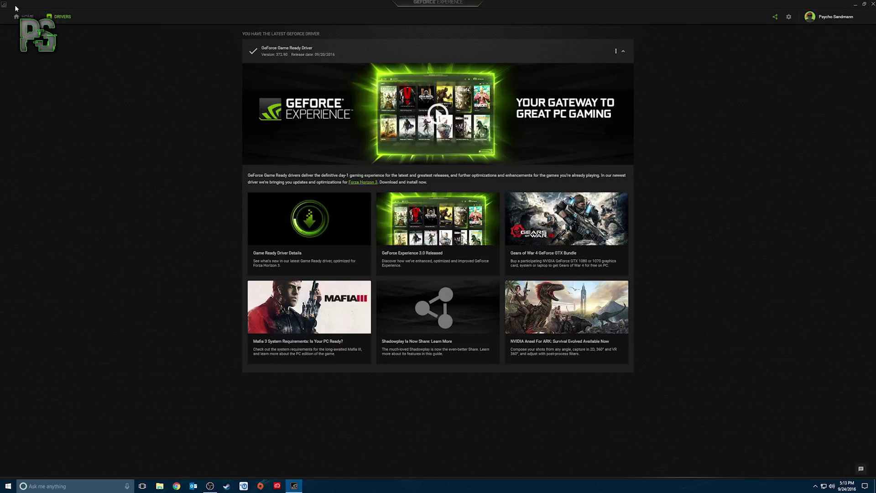
click(839, 17)
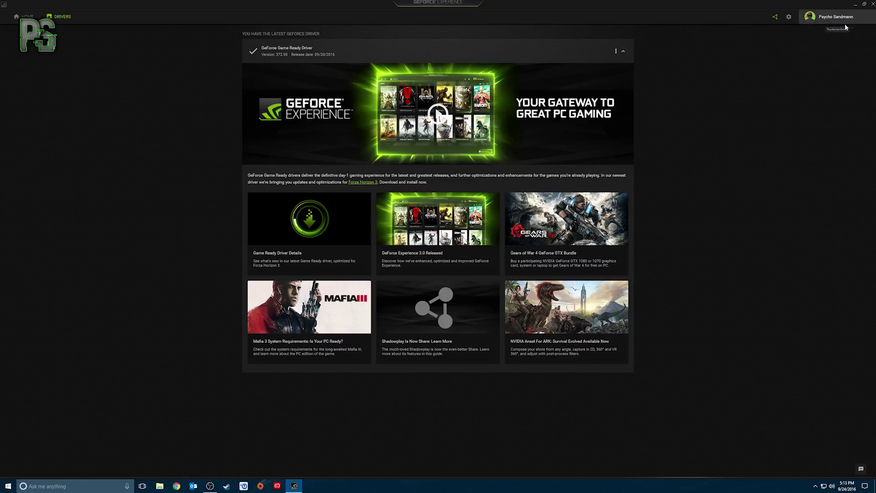
Open the share overlay and turn Instant Replay on.
click(776, 20)
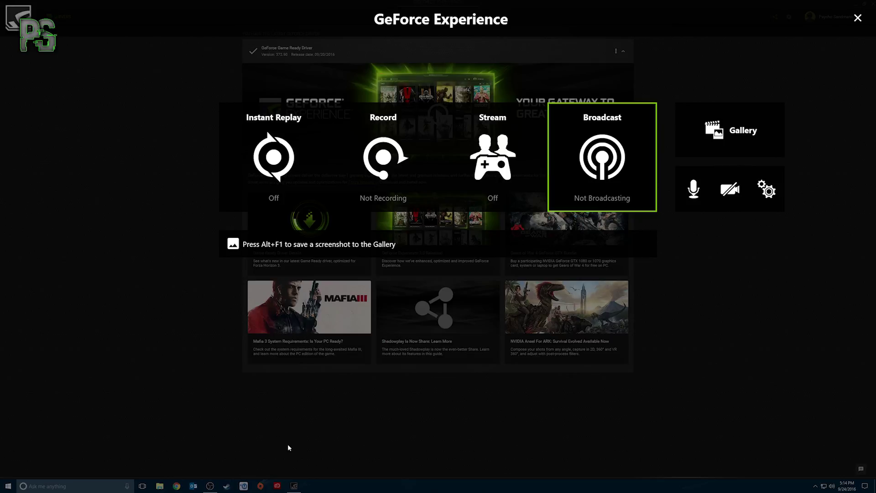
click(298, 172)
click(277, 228)
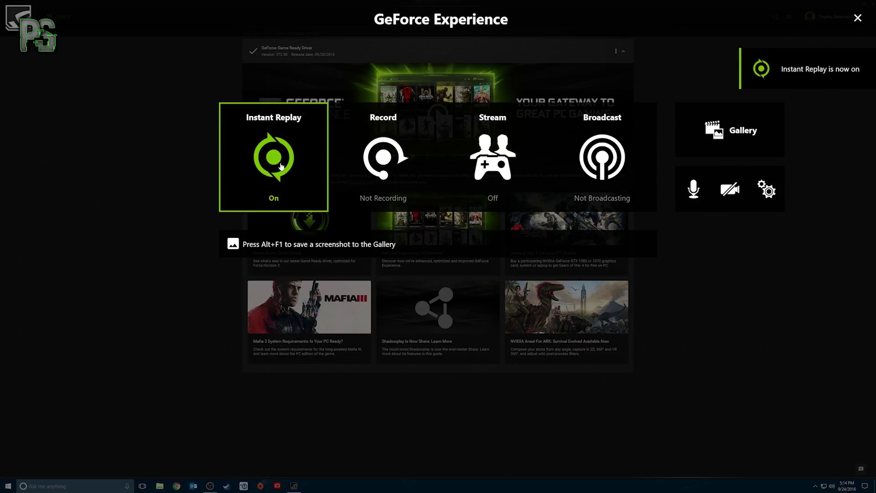
click(276, 182)
click(283, 135)
click(269, 162)
click(257, 284)
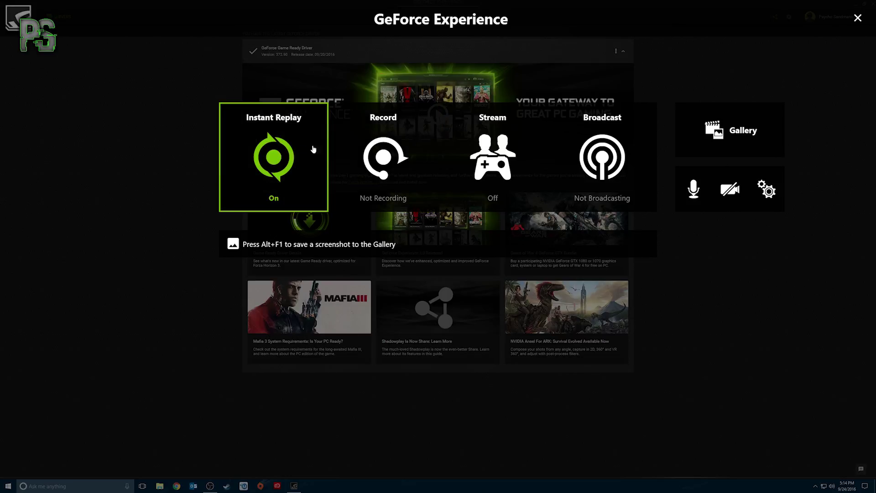
Turn Instant Replay off again and open its customize settings.
click(257, 183)
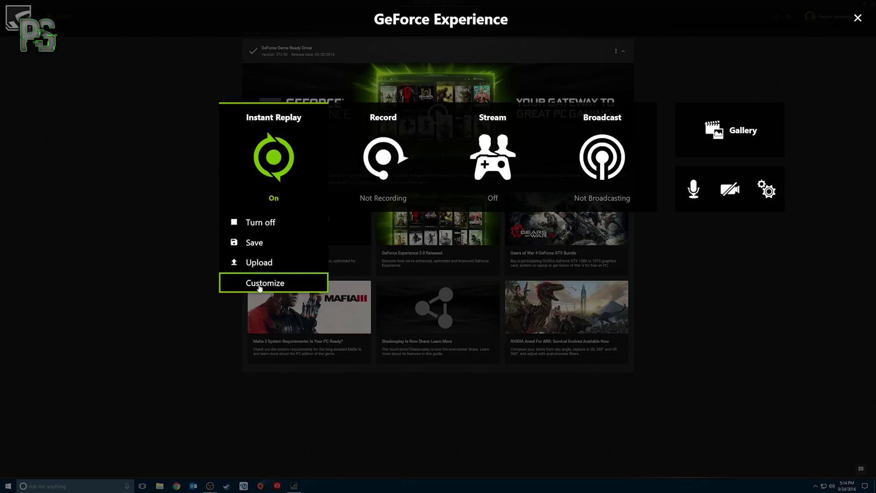
click(407, 191)
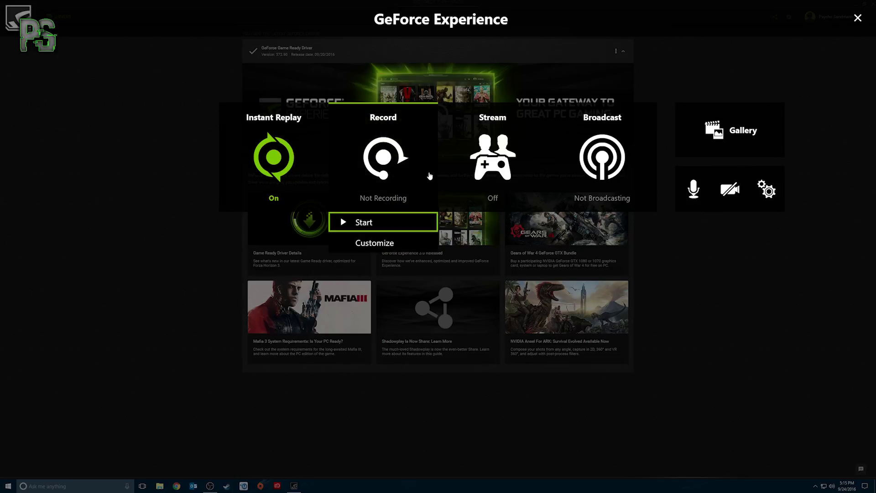
click(276, 180)
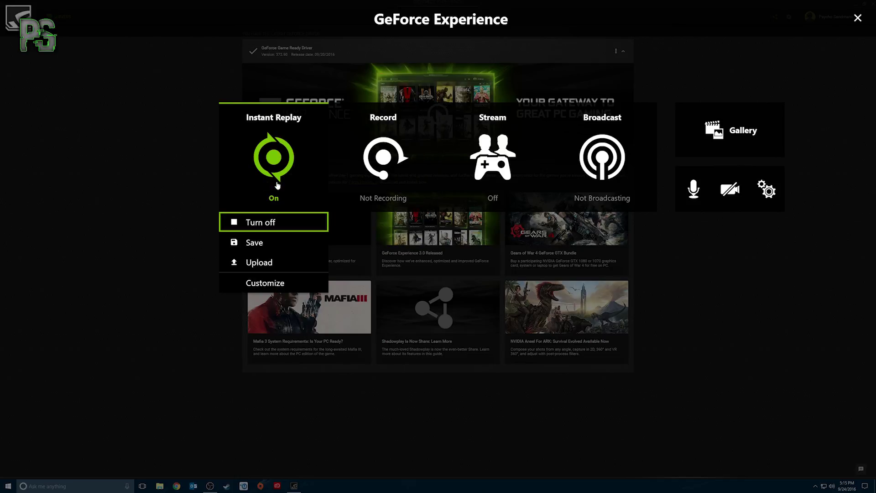
click(365, 183)
click(273, 197)
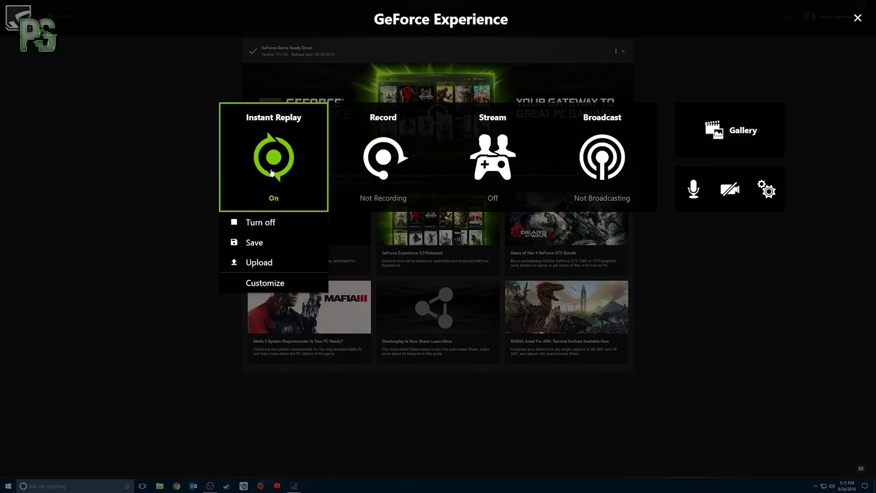
click(265, 223)
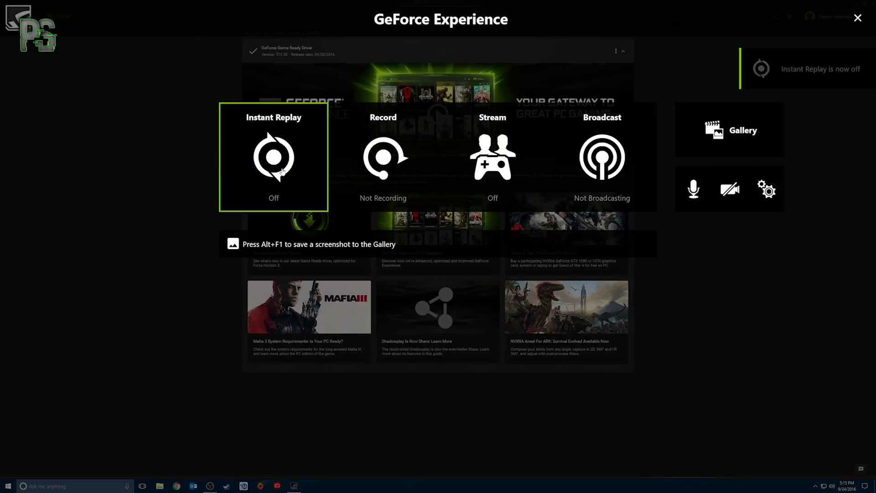
click(278, 145)
click(266, 242)
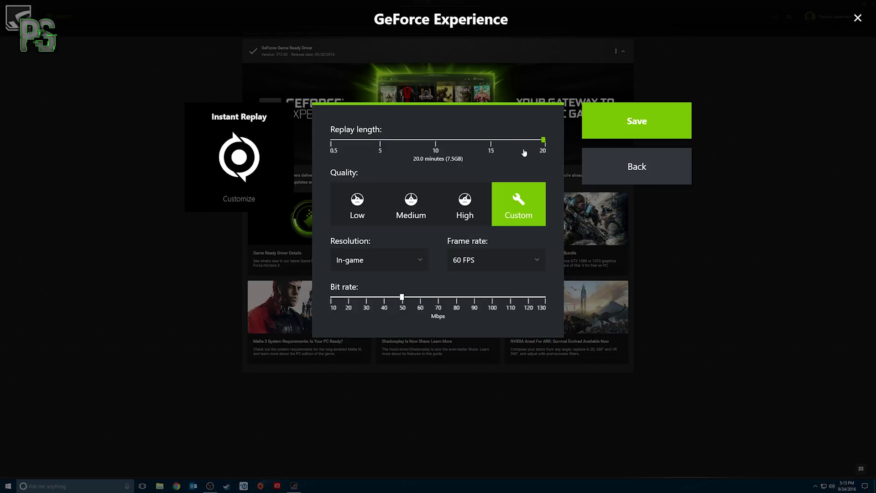
Adjust the Instant Replay length slider and keep the resolution at In-game.
drag(543, 140, 303, 142)
drag(332, 140, 566, 142)
click(360, 260)
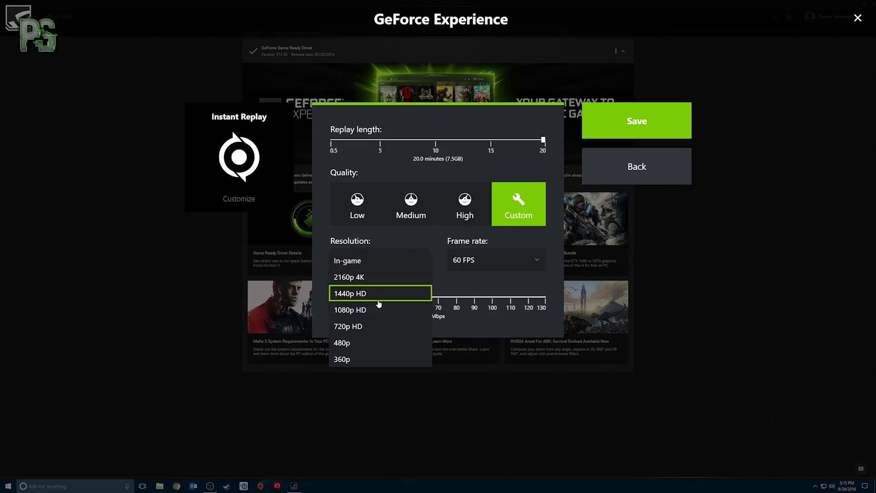
click(383, 261)
click(380, 261)
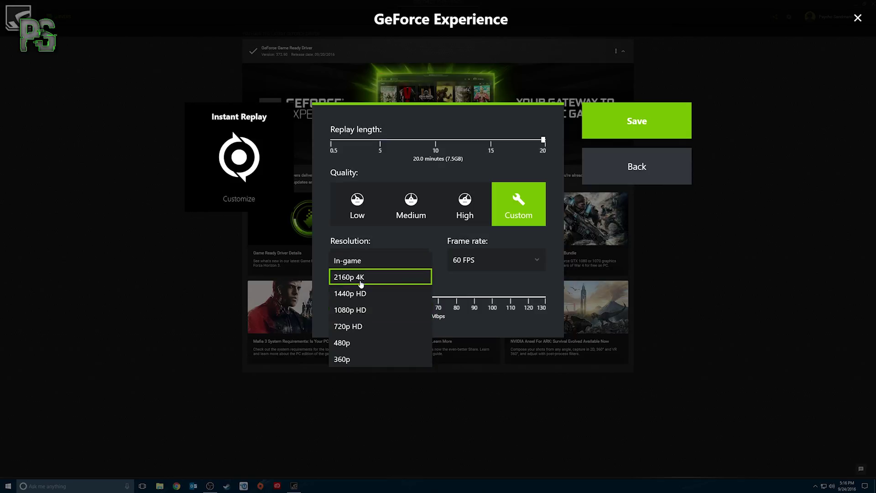
click(363, 261)
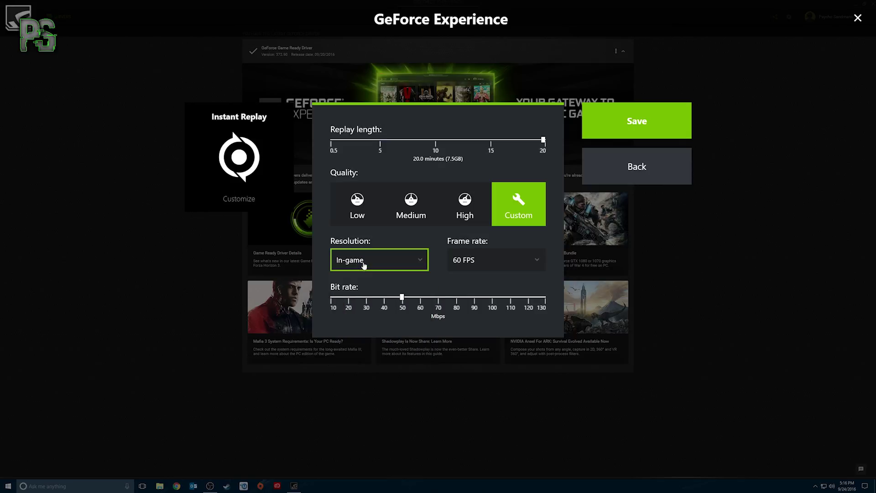
Keep the Instant Replay frame rate at 60 FPS after briefly choosing 30 FPS.
click(493, 268)
click(489, 261)
click(486, 259)
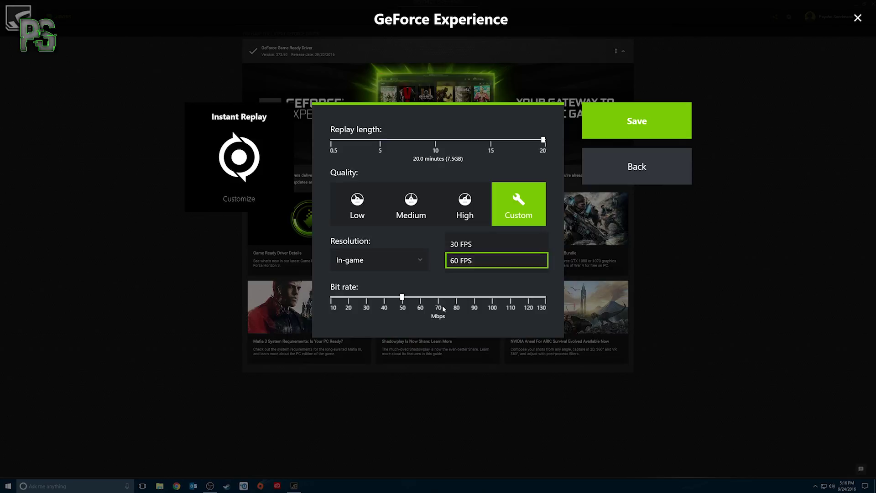
click(445, 244)
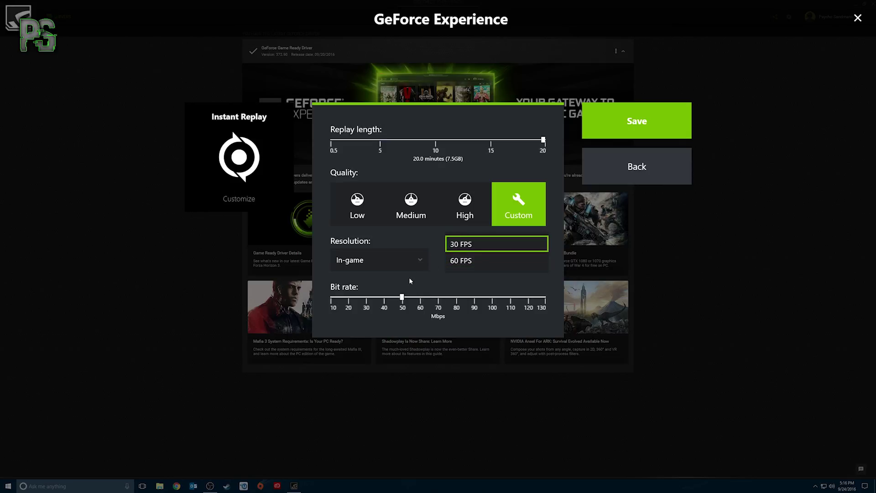
click(630, 142)
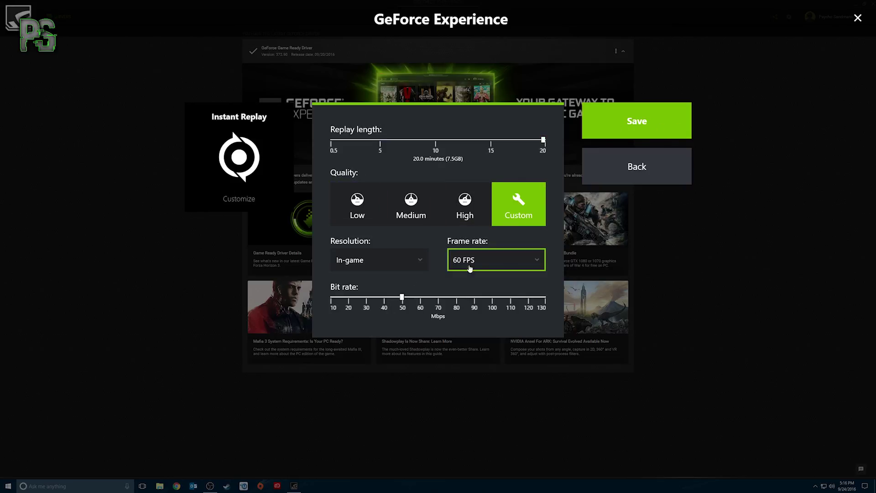
Try the Medium quality preset, settle on High, and close the Instant Replay settings.
click(463, 215)
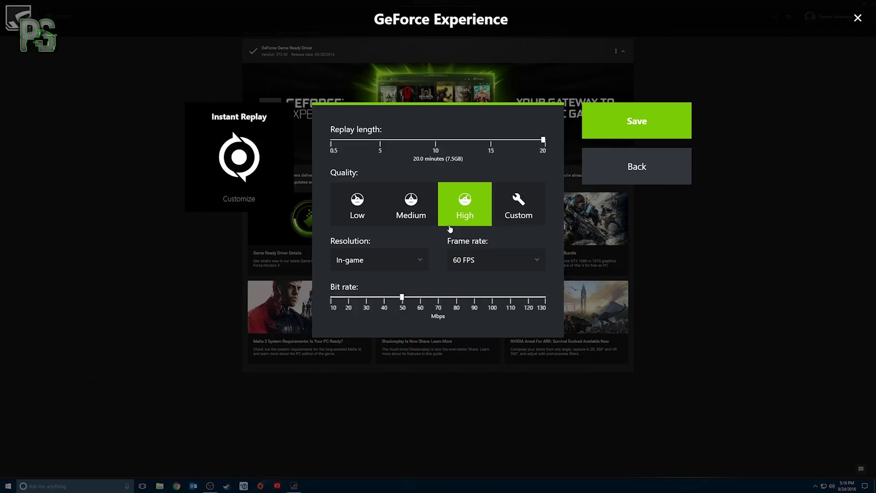
click(405, 216)
click(463, 212)
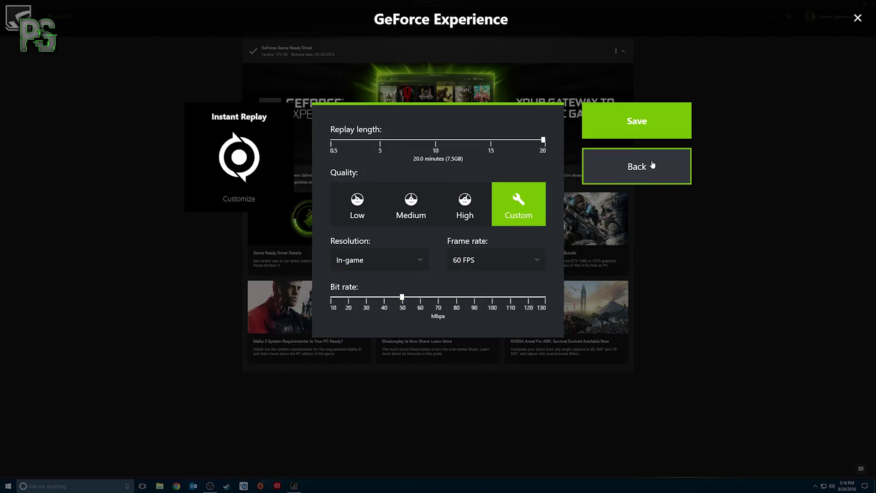
click(634, 120)
Review Record's quality settings (Custom, 60 FPS, 50 Mbps) and close them.
click(386, 145)
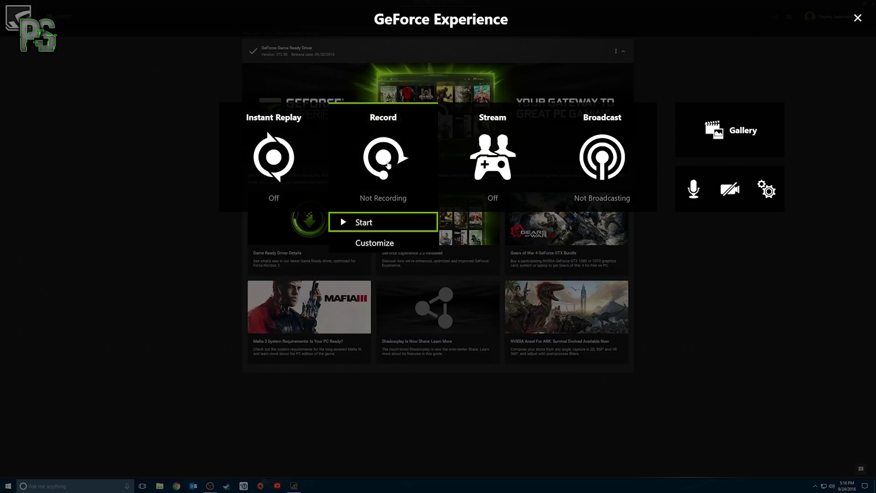
click(371, 250)
click(602, 135)
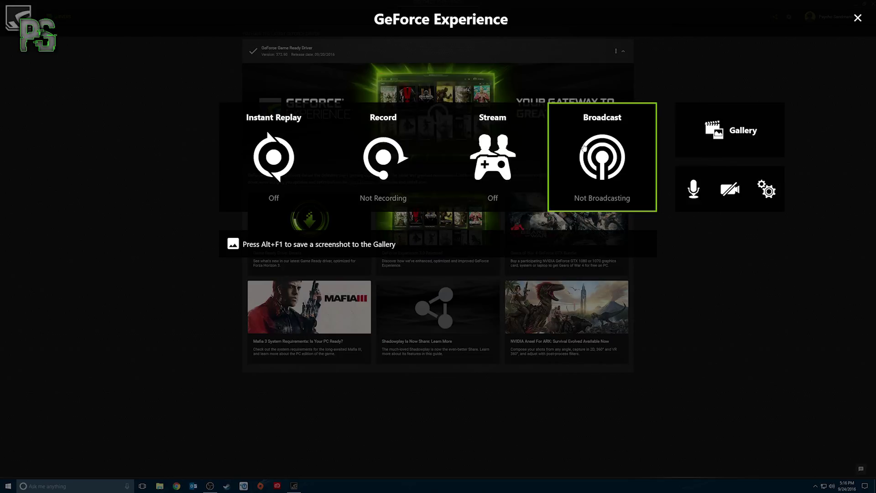
click(384, 169)
click(365, 238)
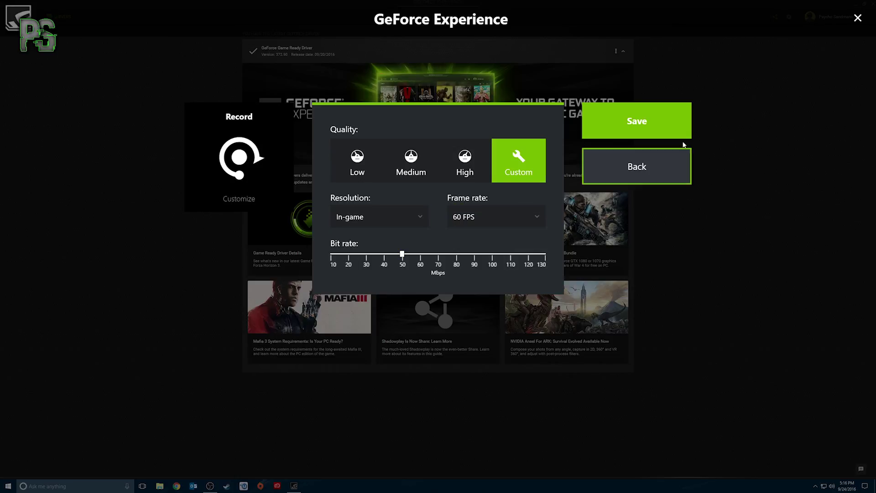
click(630, 127)
Open the Broadcast customize settings from the Stream menu.
click(508, 163)
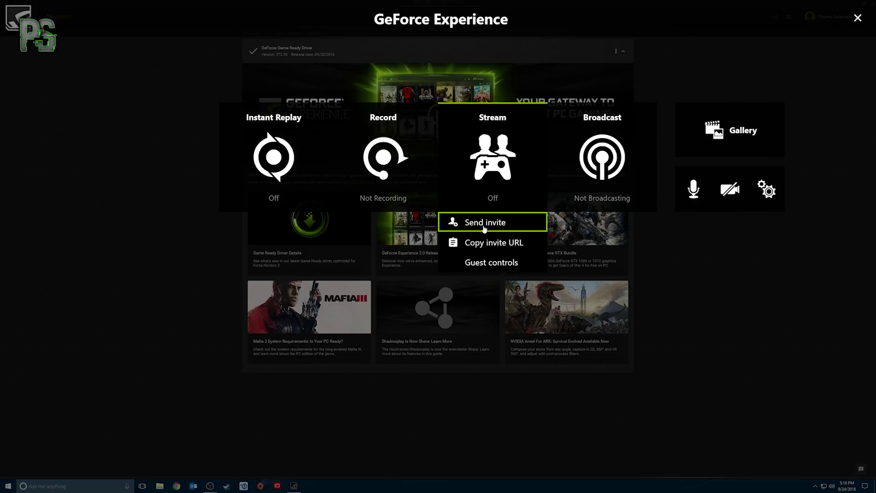
click(591, 146)
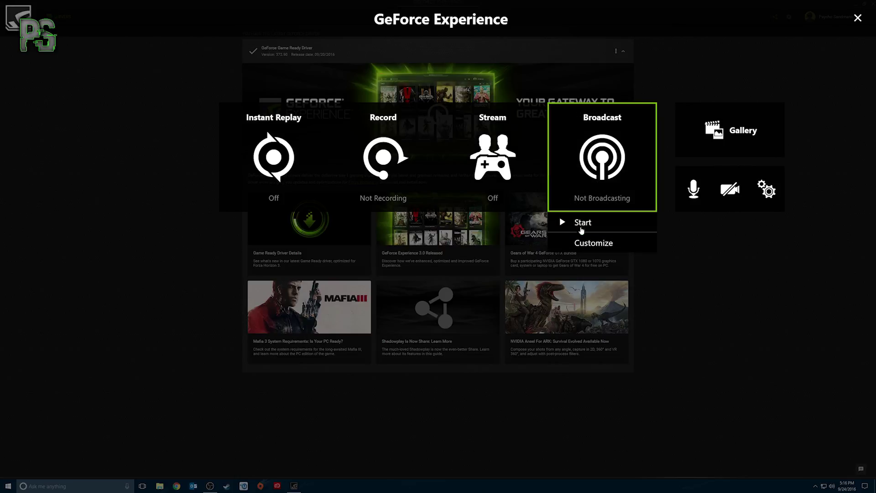
click(577, 242)
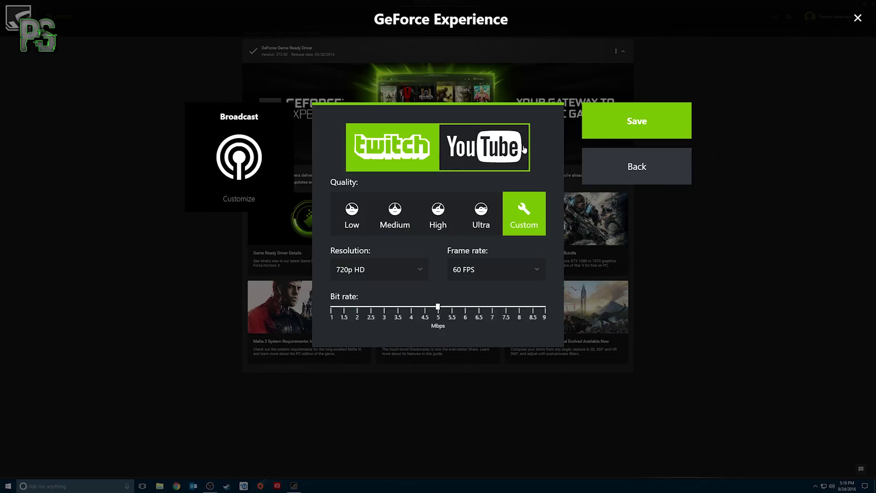
Switch the broadcast service to YouTube and back to Twitch, keeping 720p HD and 60 FPS.
click(504, 156)
click(394, 154)
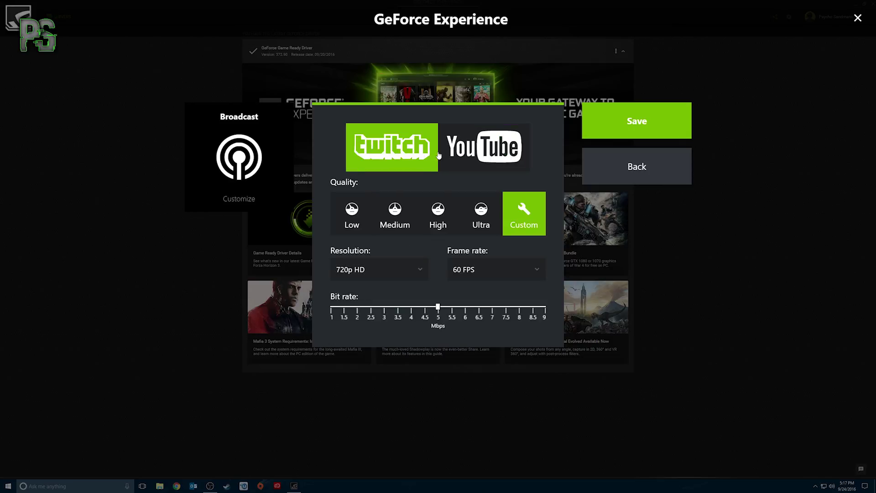
click(370, 270)
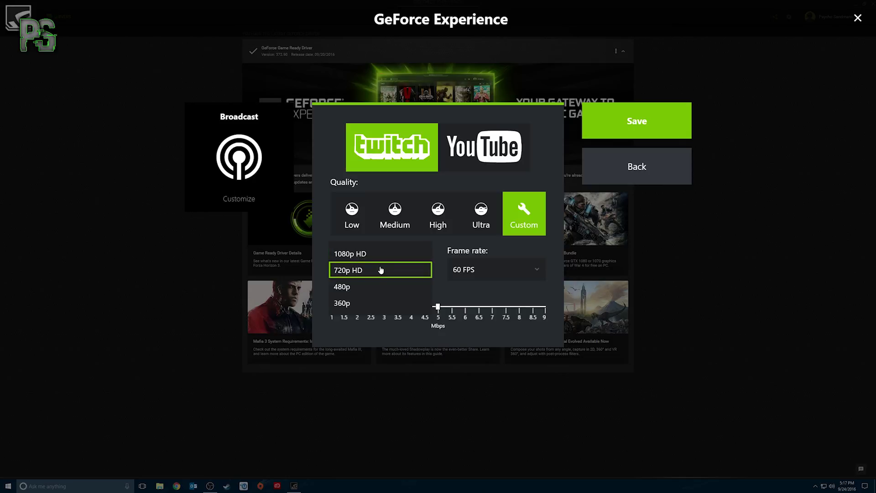
click(383, 273)
click(493, 269)
click(493, 269)
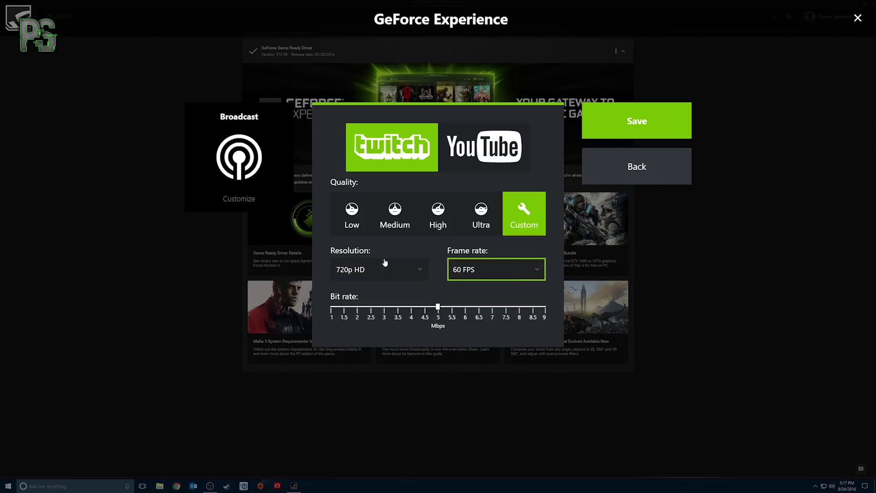
click(351, 264)
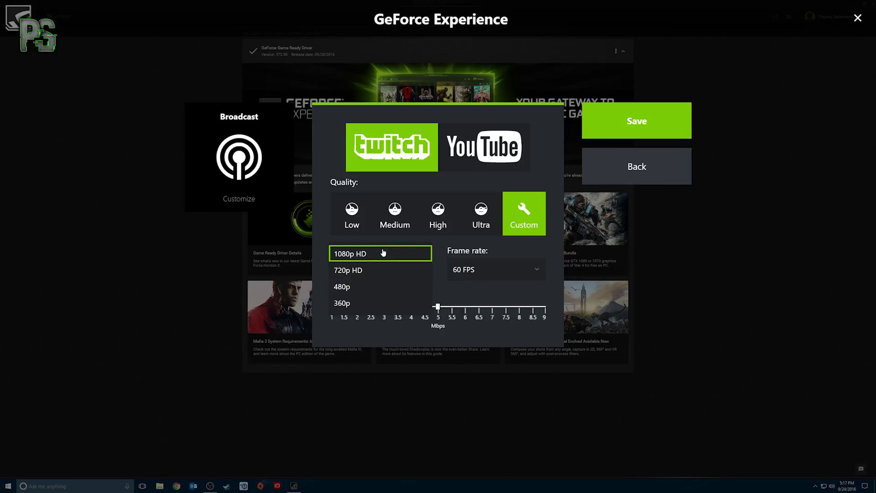
click(368, 266)
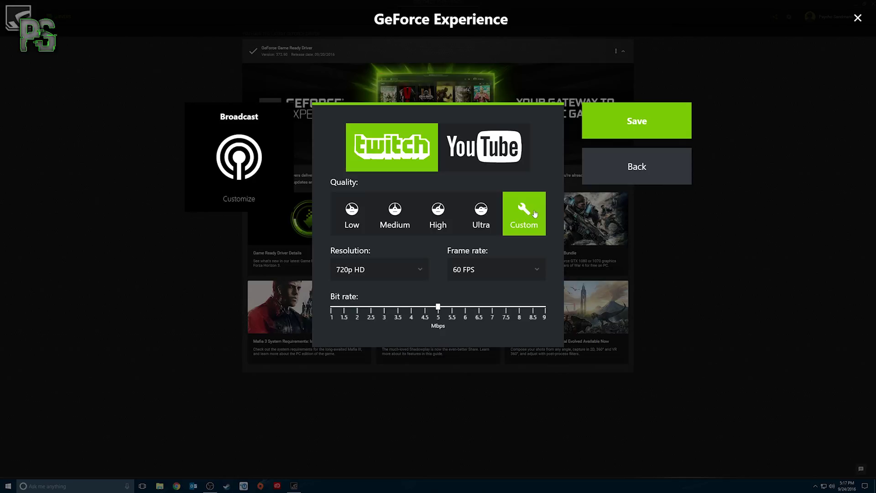
Leave the Broadcast settings unchanged and return to the share overlay.
click(622, 165)
click(581, 201)
click(581, 201)
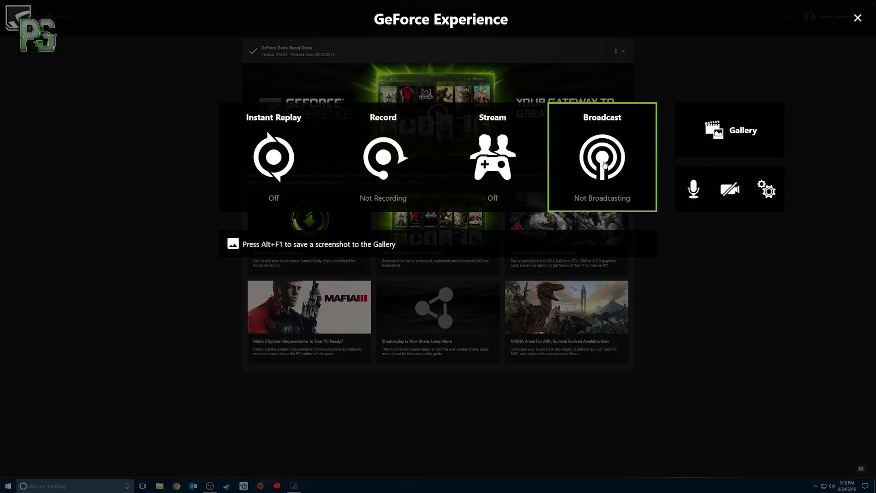
Reopen Broadcast's customize settings, leaving the resolution at 720p HD.
click(598, 177)
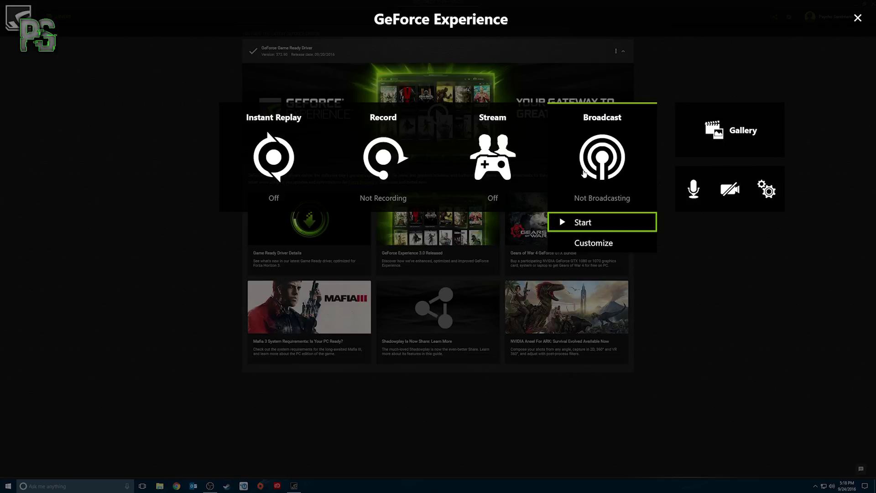
click(592, 243)
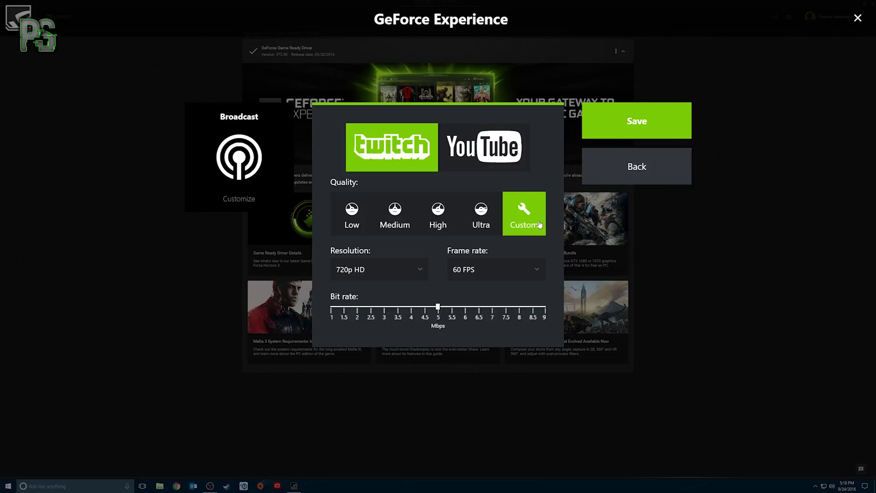
click(362, 278)
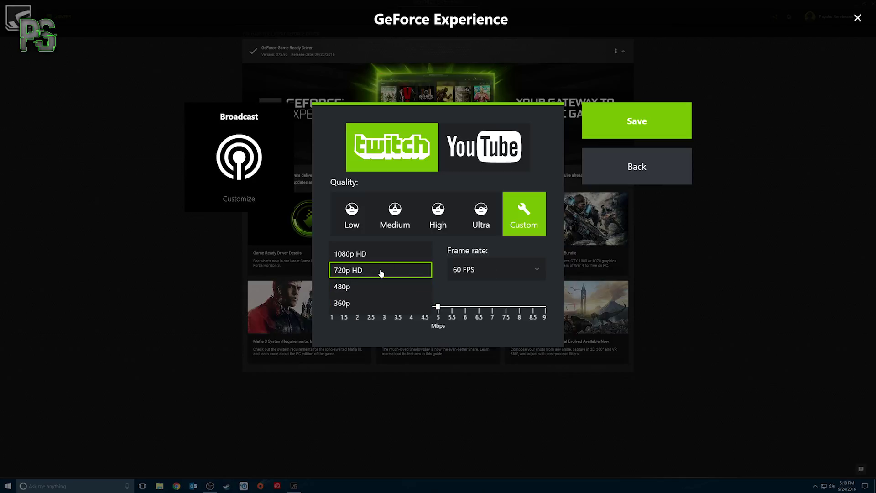
click(381, 270)
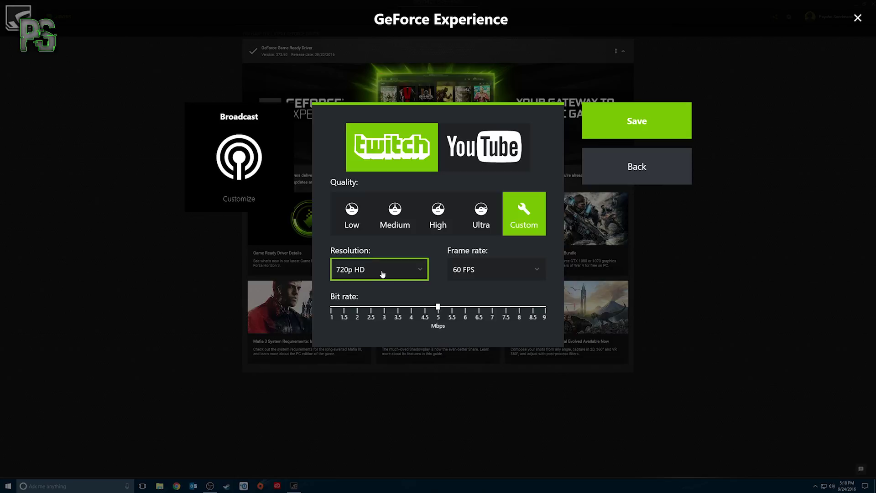
Try a 1080p HD broadcast resolution at 30 FPS.
click(362, 274)
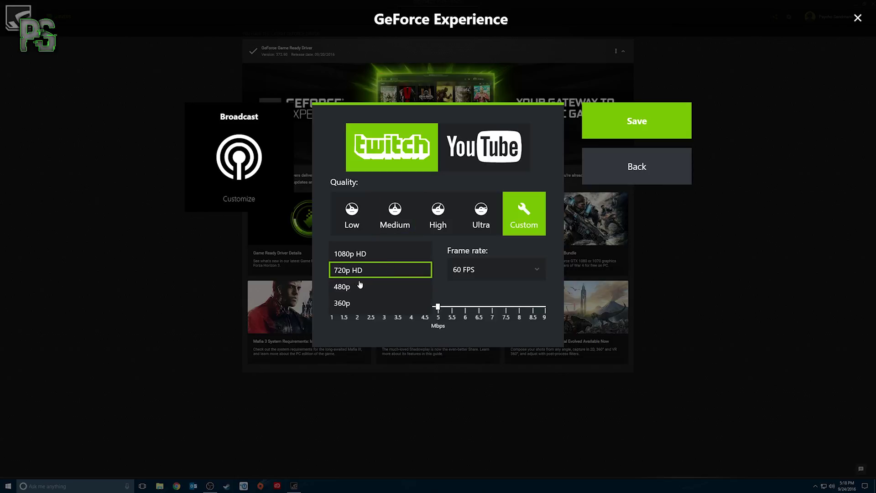
click(359, 255)
click(450, 269)
click(480, 274)
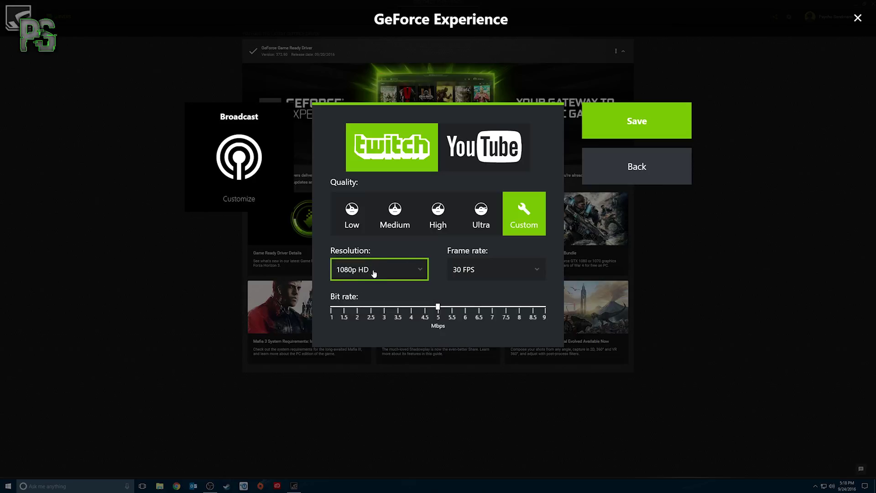
Restore the broadcast resolution to 720p HD and frame rate to 60 FPS.
click(374, 269)
click(377, 287)
click(452, 270)
click(463, 287)
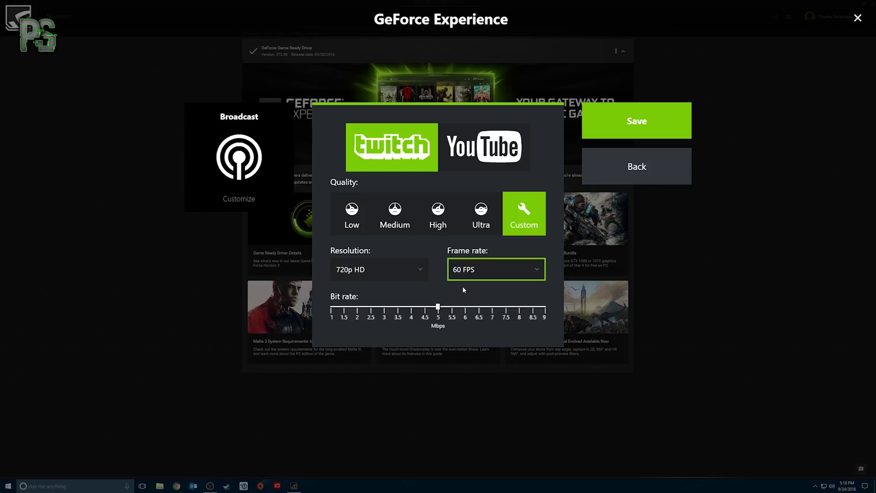